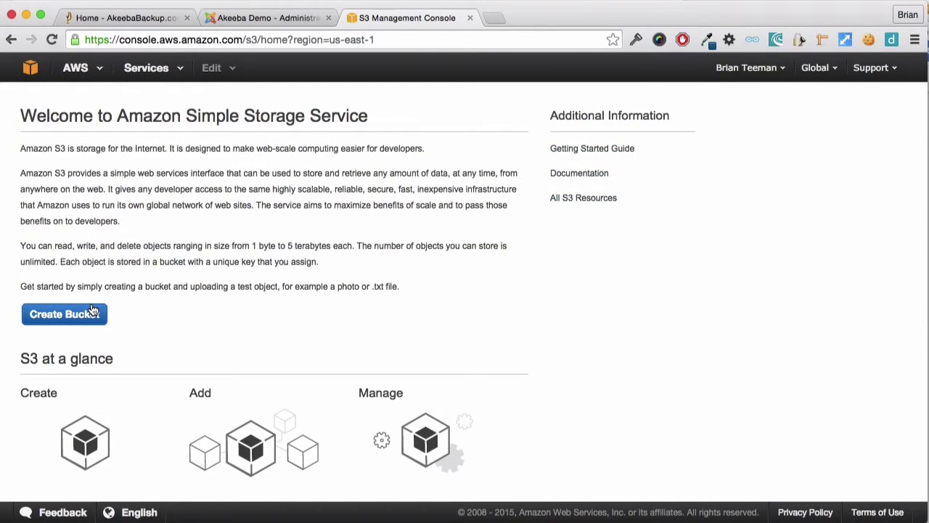
Create an S3 bucket named 'akeebademocom' in the US Standard region.
{"action": "left_click", "coordinate": [90, 309]}
{"action": "left_click", "coordinate": [317, 260]}
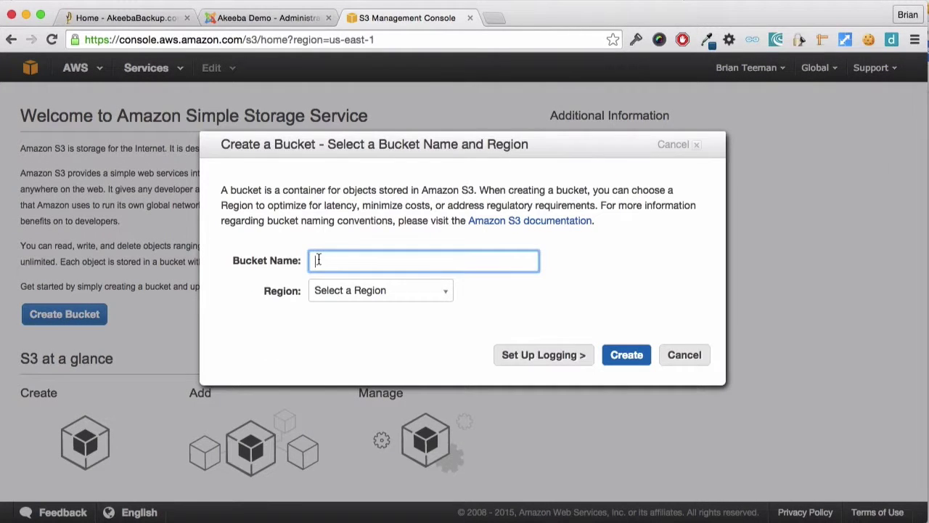
{"action": "type", "text": "akeebademocom"}
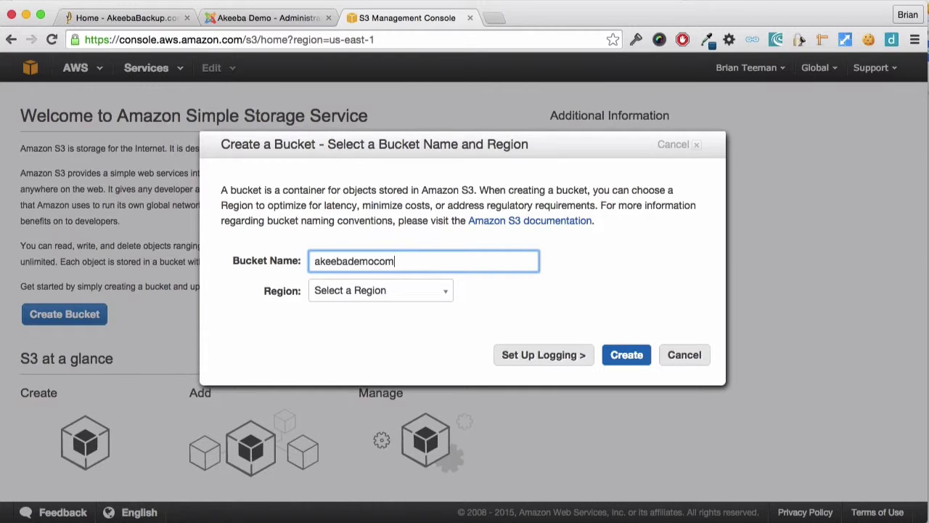
{"action": "left_click", "coordinate": [375, 291]}
{"action": "left_click", "coordinate": [369, 313]}
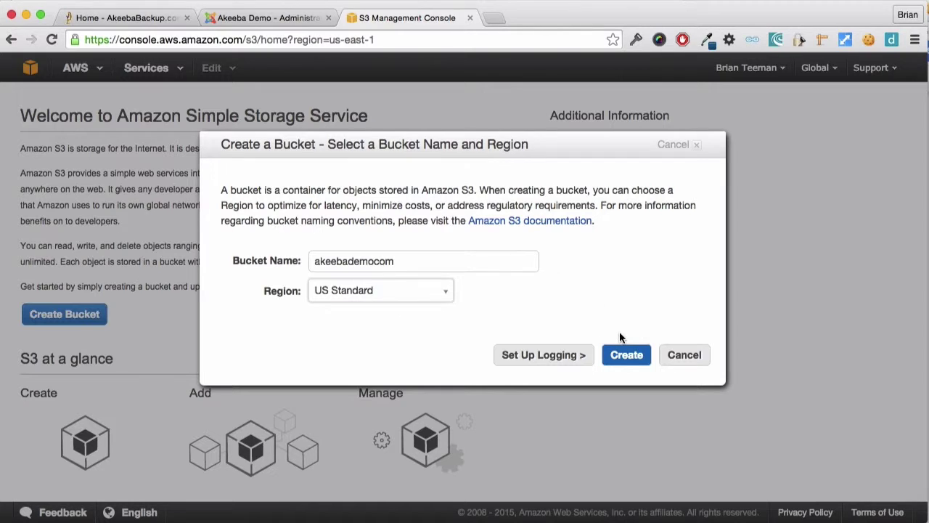
{"action": "left_click", "coordinate": [626, 356]}
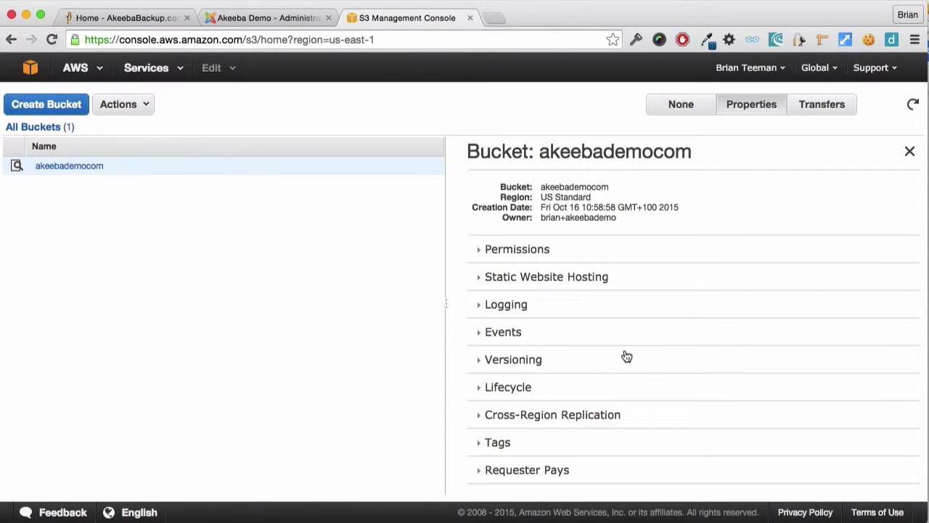
From Security Credentials, create a new access key and show its key ID and secret.
{"action": "left_click", "coordinate": [754, 69]}
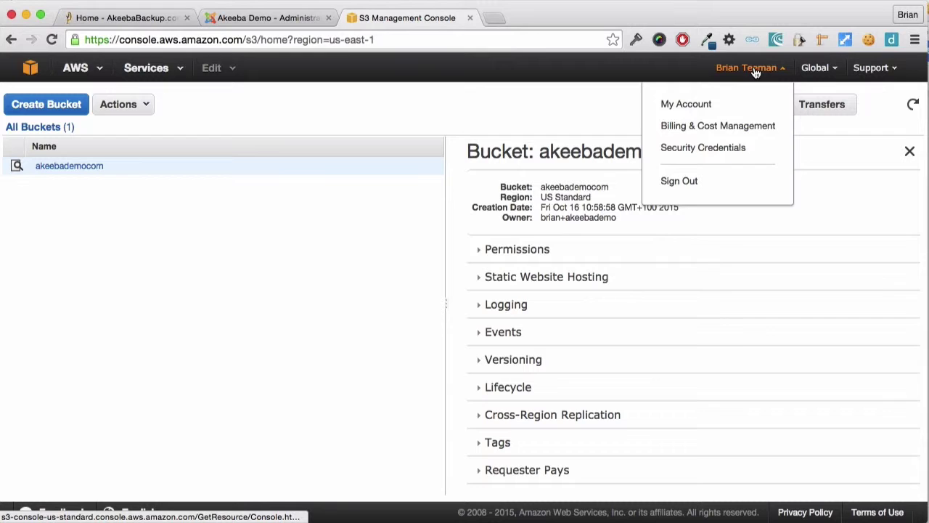
{"action": "left_click", "coordinate": [728, 149]}
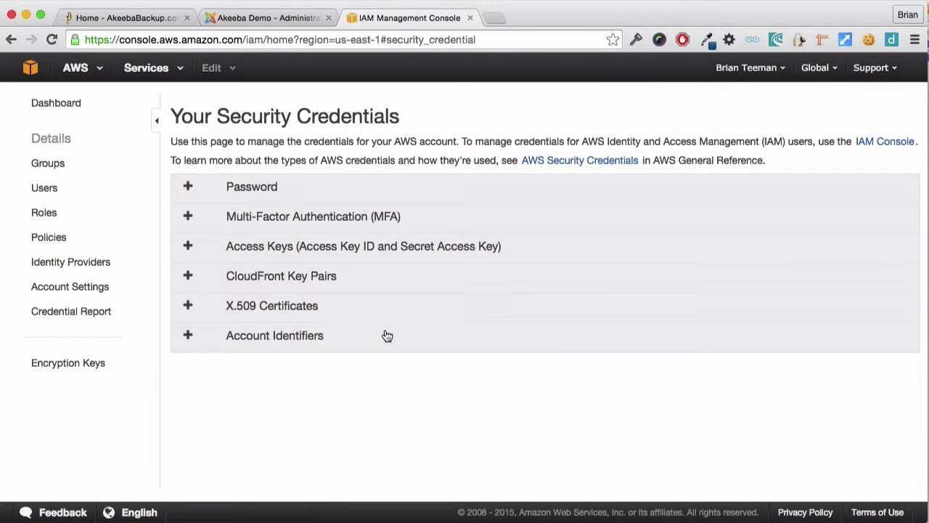
{"action": "left_click", "coordinate": [298, 250]}
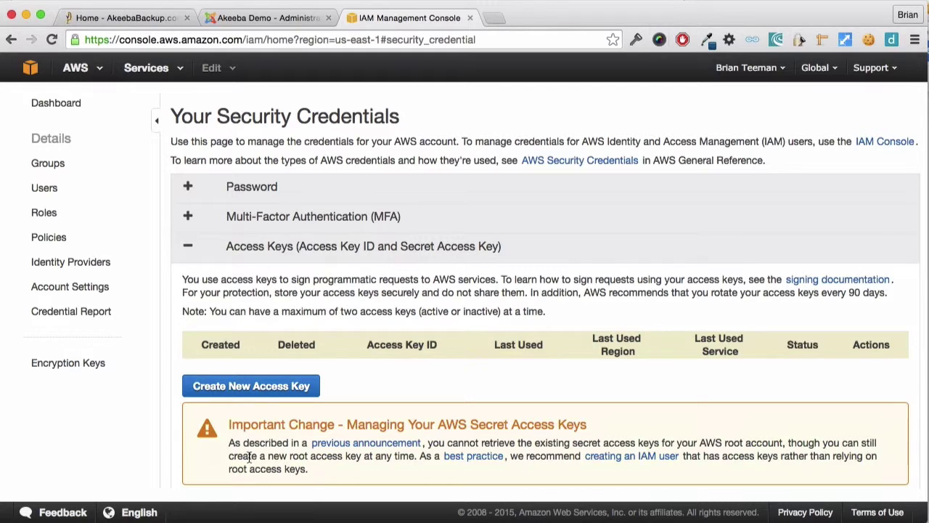
{"action": "left_click", "coordinate": [272, 389]}
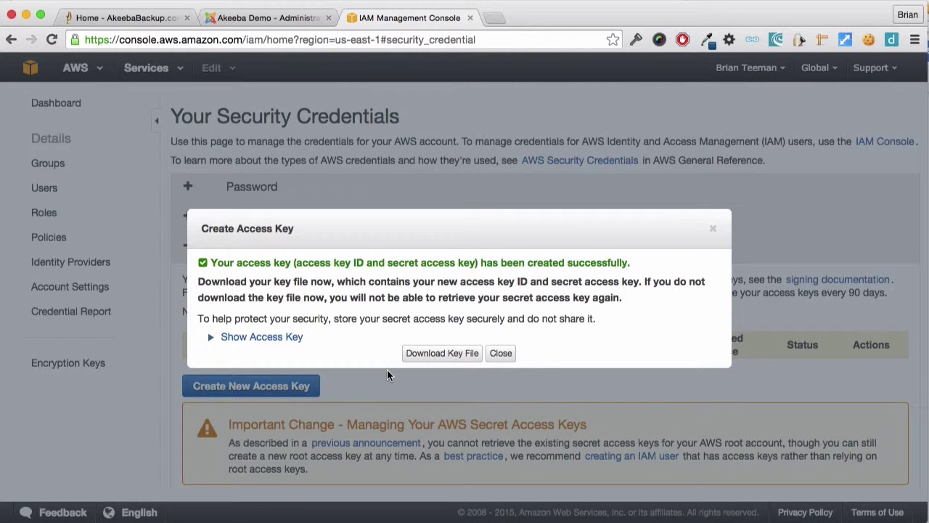
{"action": "left_click", "coordinate": [287, 338]}
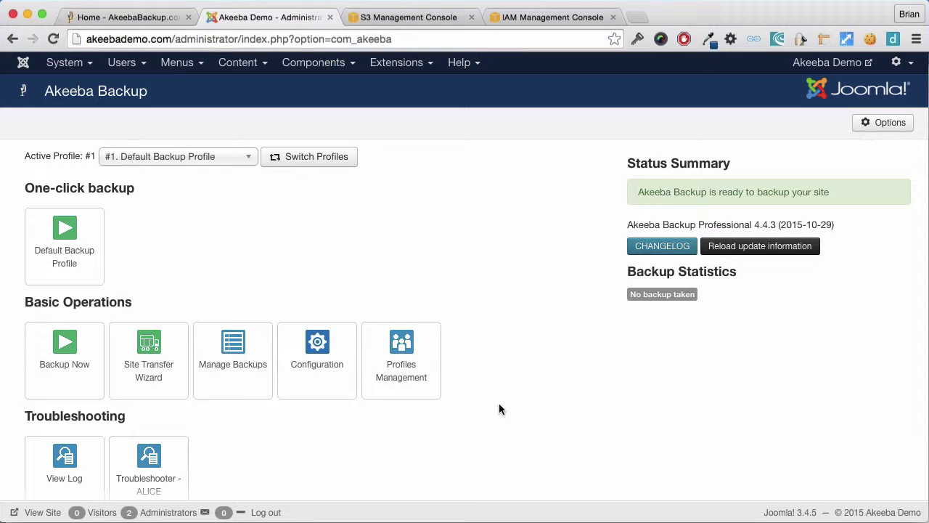
In Configuration, set the post-processing engine to Upload to Amazon S3 and open its settings.
{"action": "left_click", "coordinate": [316, 368]}
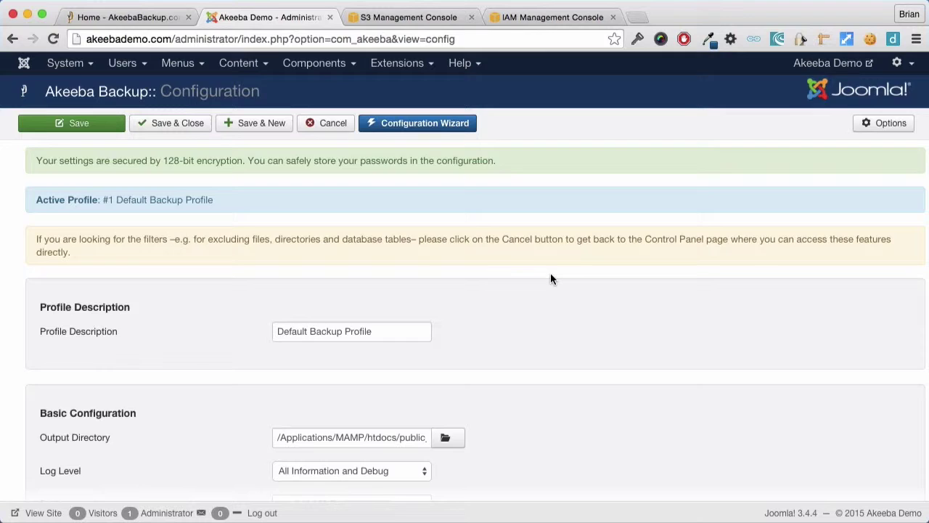
{"action": "scroll", "coordinate": [550, 276], "scroll_direction": "down", "scroll_amount": 5}
{"action": "scroll", "coordinate": [550, 279], "scroll_direction": "down", "scroll_amount": 2}
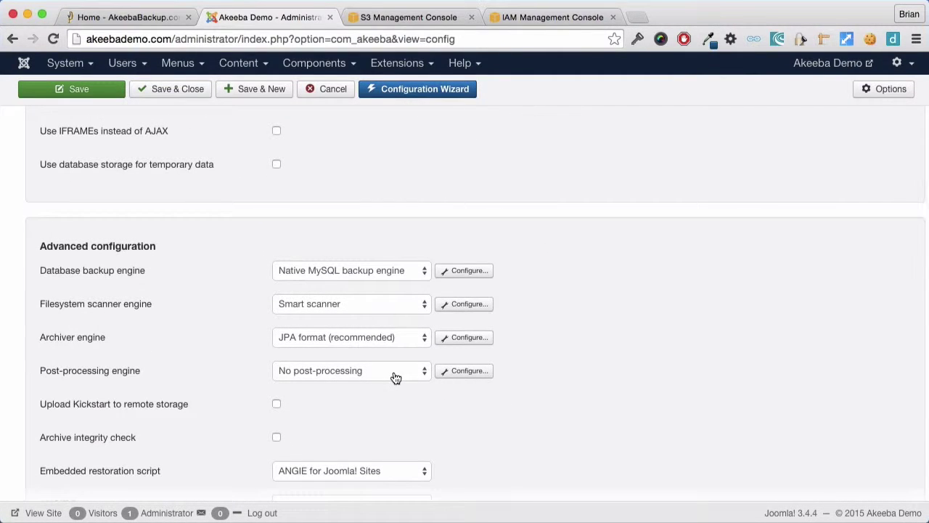
{"action": "left_click", "coordinate": [395, 376]}
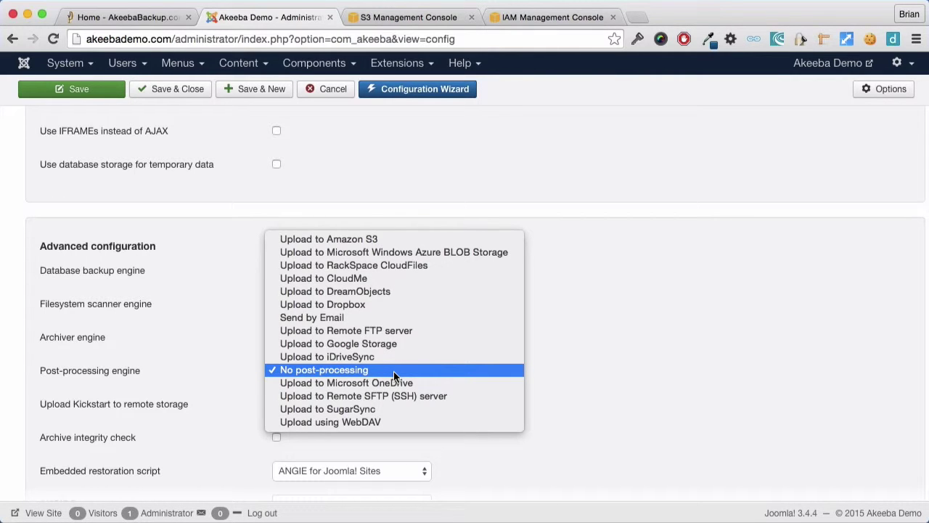
{"action": "left_click", "coordinate": [387, 240]}
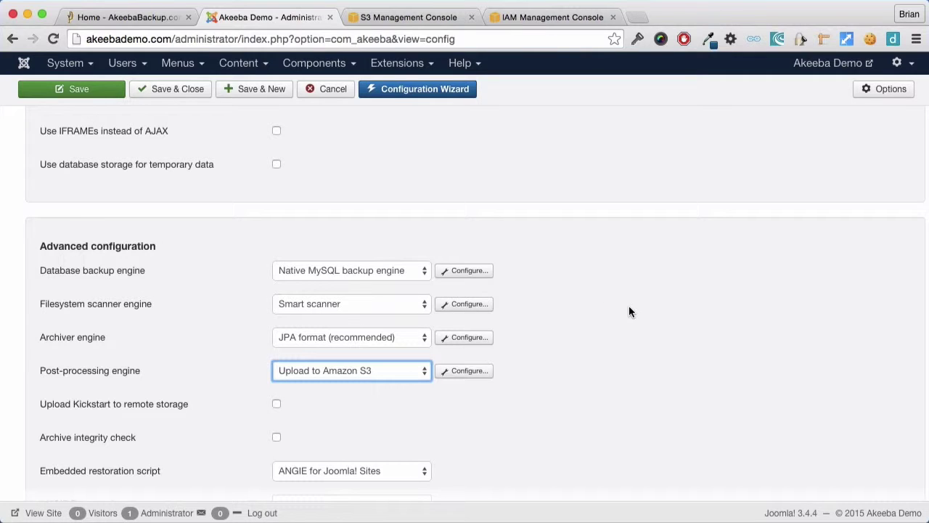
{"action": "left_click", "coordinate": [467, 372]}
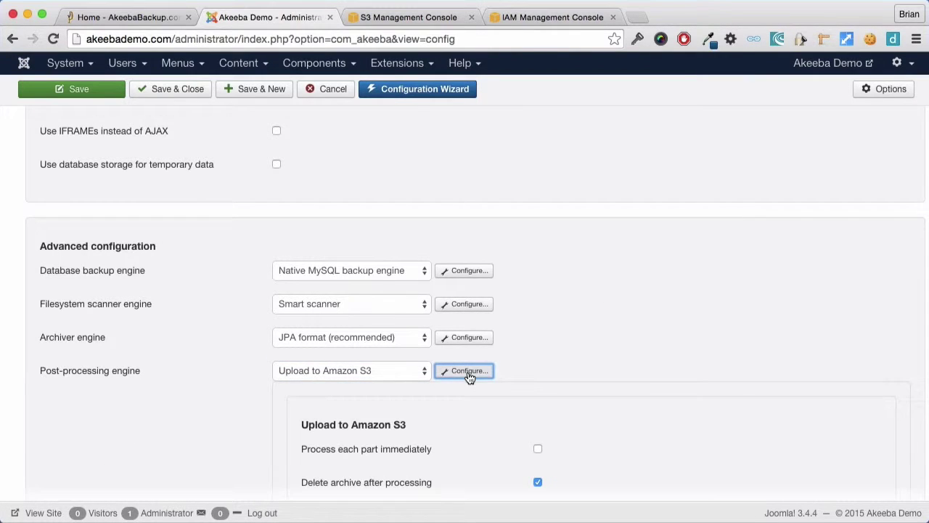
{"action": "scroll", "coordinate": [689, 314], "scroll_direction": "down", "scroll_amount": 8}
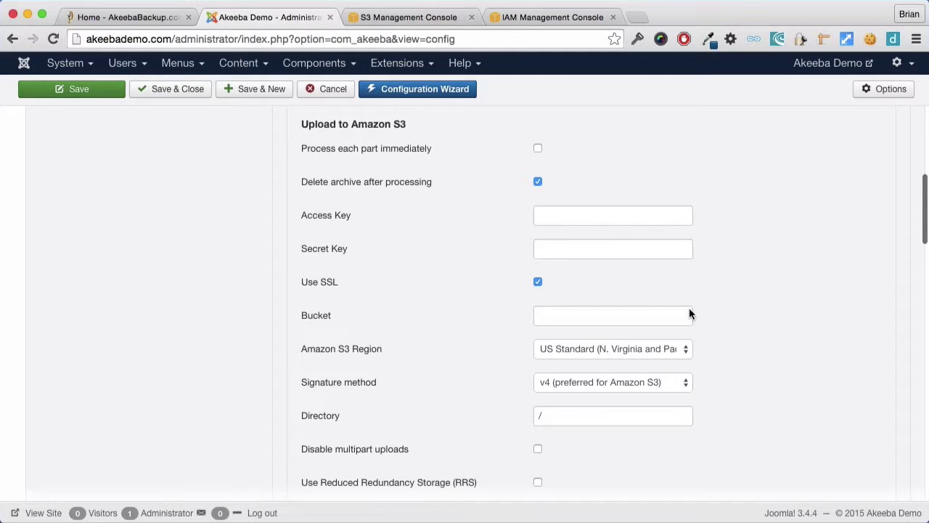
Copy the new Access Key ID from IAM into the Akeeba Access Key field.
{"action": "left_click", "coordinate": [602, 216]}
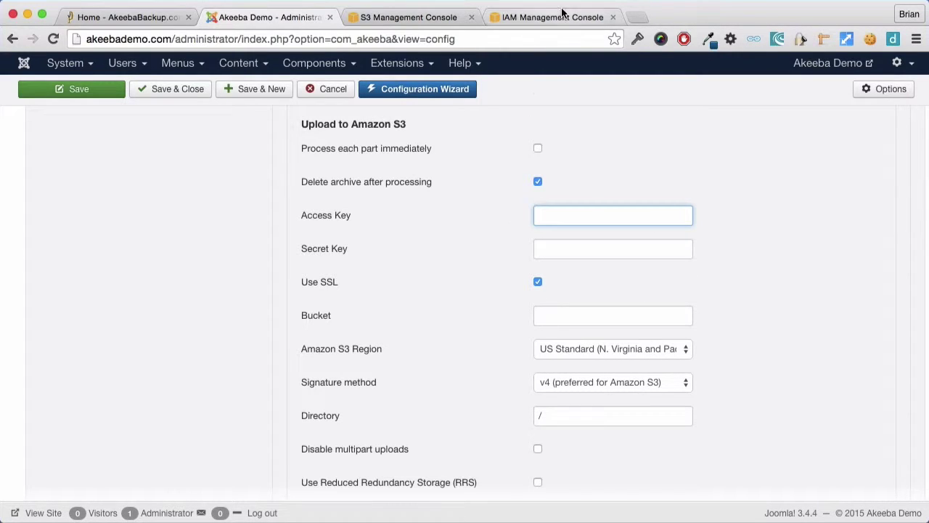
{"action": "left_click", "coordinate": [520, 20]}
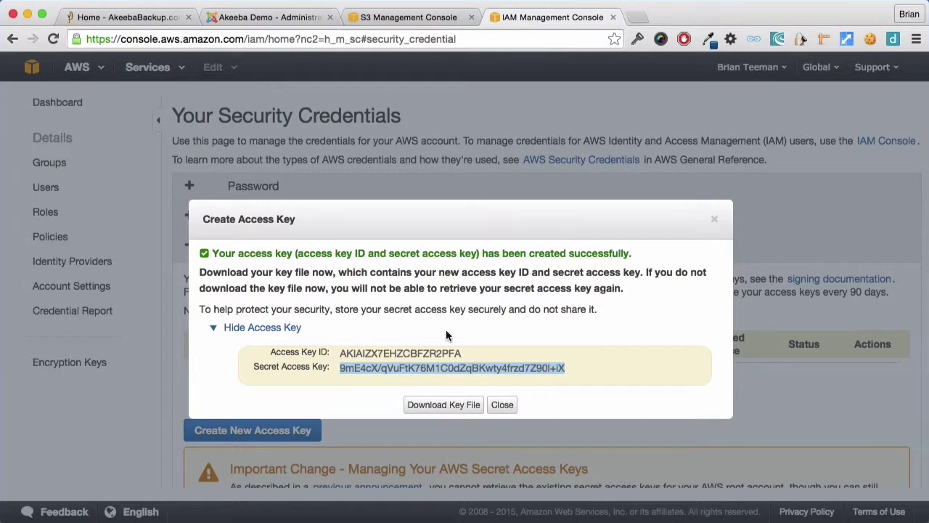
{"action": "double_click", "coordinate": [392, 353]}
{"action": "right_click", "coordinate": [394, 350]}
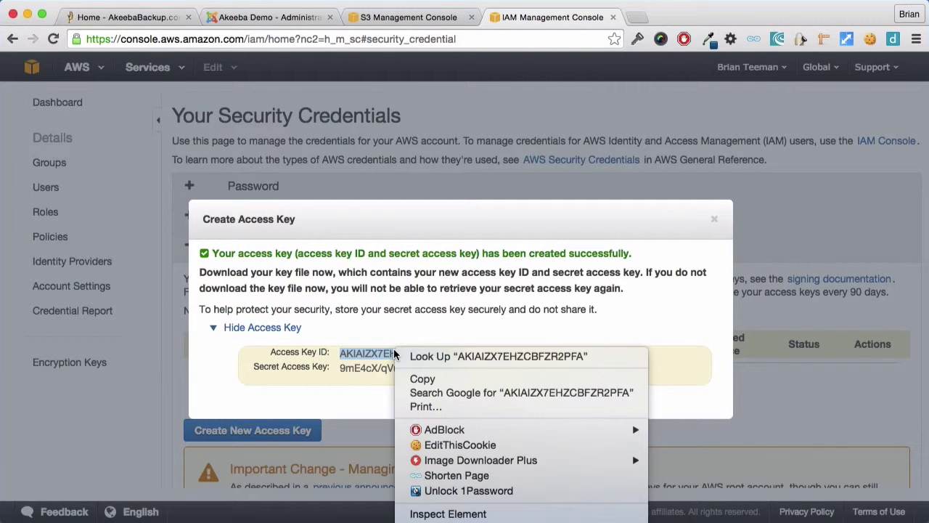
{"action": "left_click", "coordinate": [421, 379]}
{"action": "left_click", "coordinate": [268, 17]}
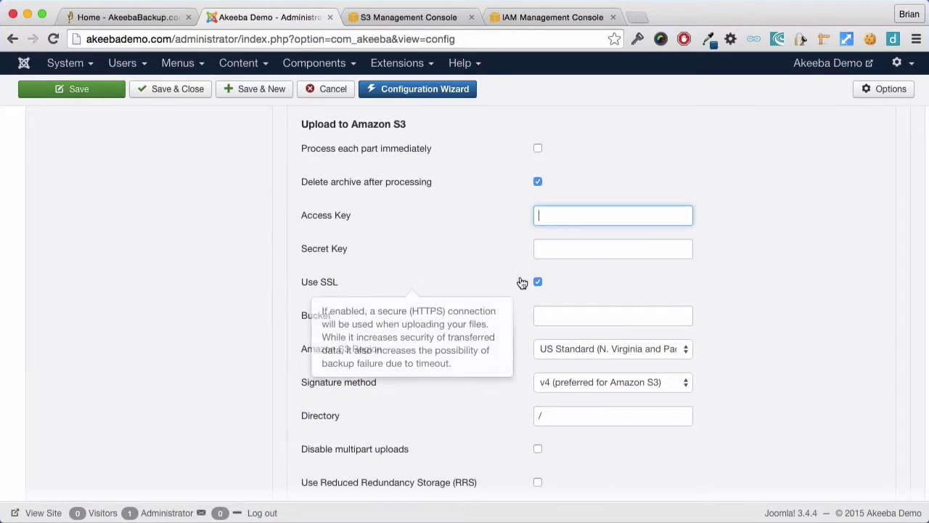
{"action": "left_click", "coordinate": [566, 212]}
{"action": "right_click", "coordinate": [564, 209]}
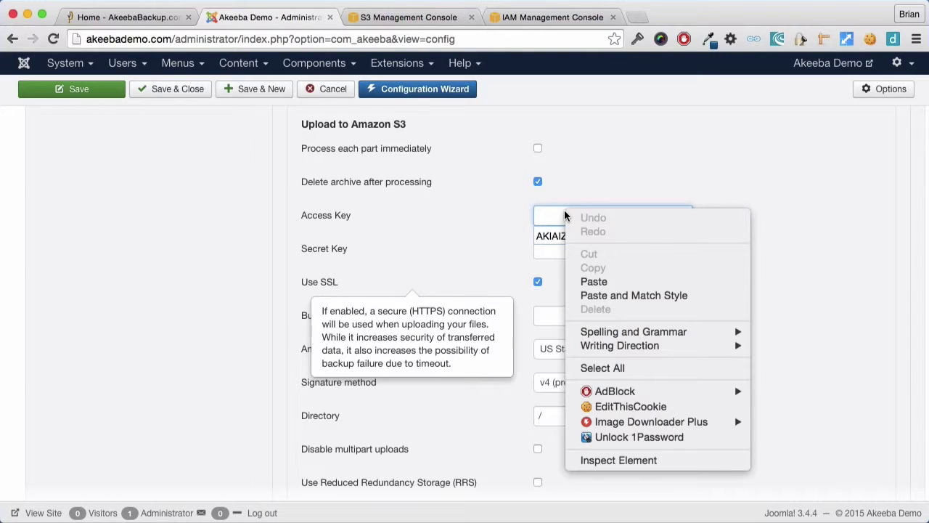
{"action": "left_click", "coordinate": [580, 281]}
Copy the Secret Access Key from IAM into the Akeeba Secret Key field.
{"action": "left_click", "coordinate": [578, 247]}
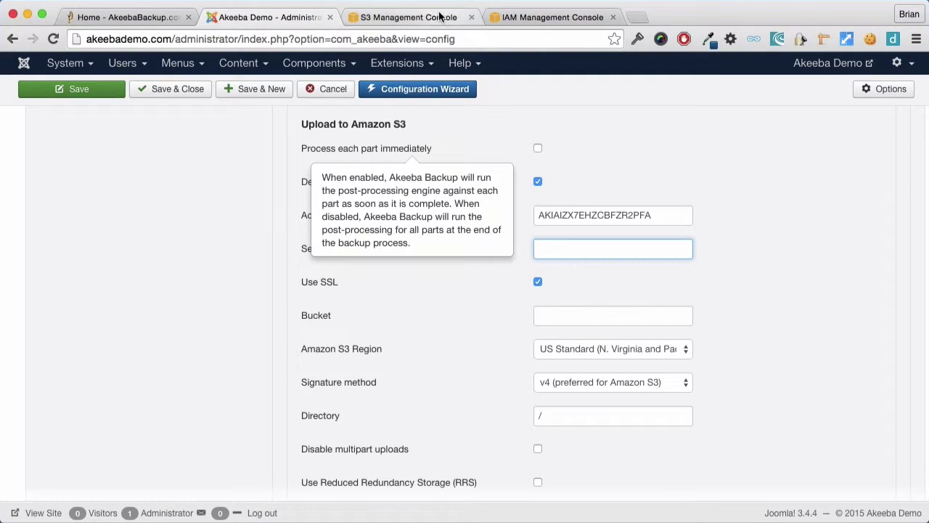
{"action": "left_click", "coordinate": [516, 18]}
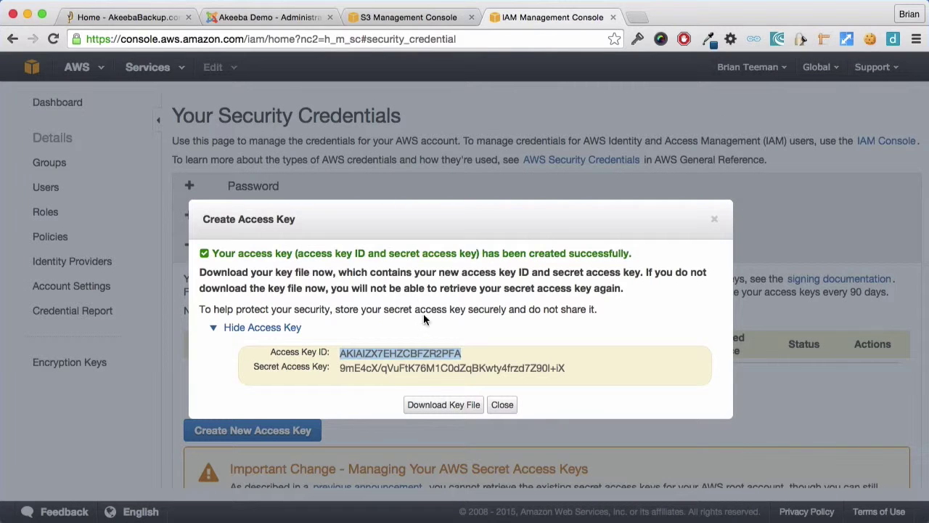
{"action": "left_click_drag", "start_coordinate": [339, 368], "coordinate": [538, 373]}
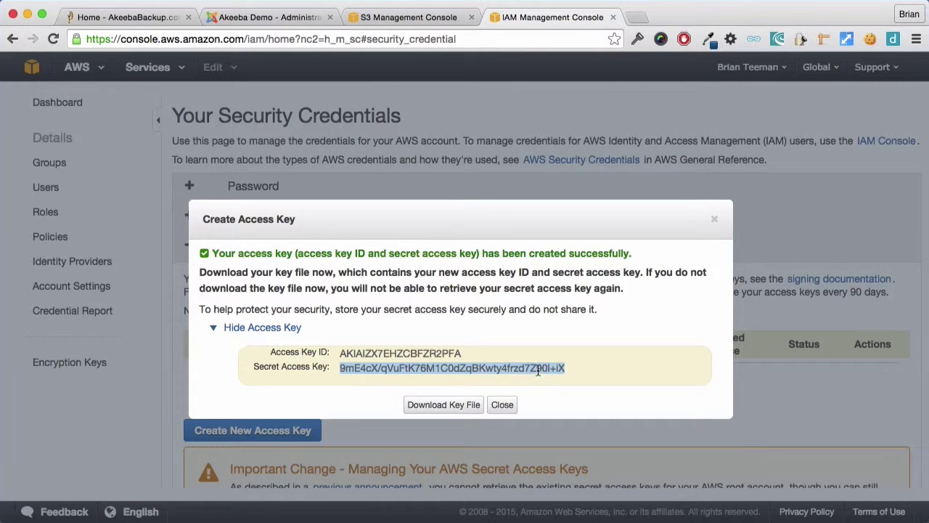
{"action": "right_click", "coordinate": [537, 371]}
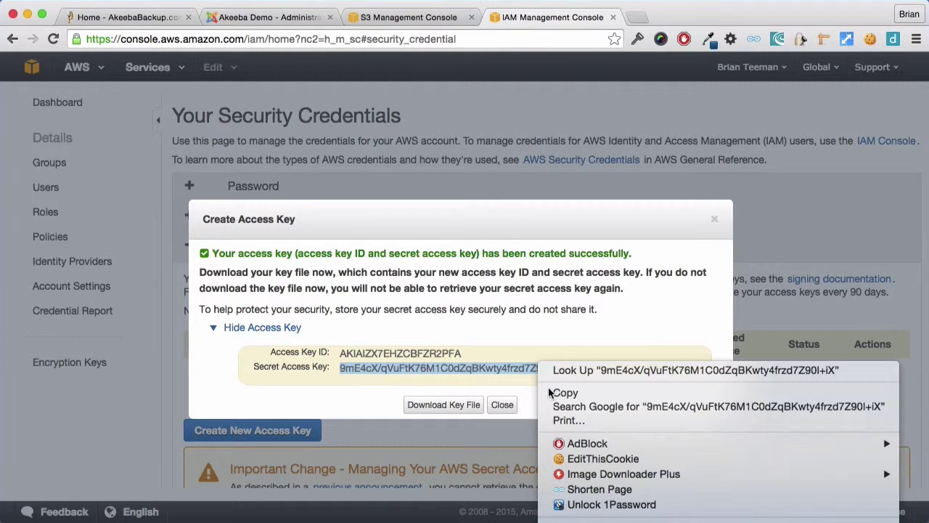
{"action": "left_click", "coordinate": [559, 389]}
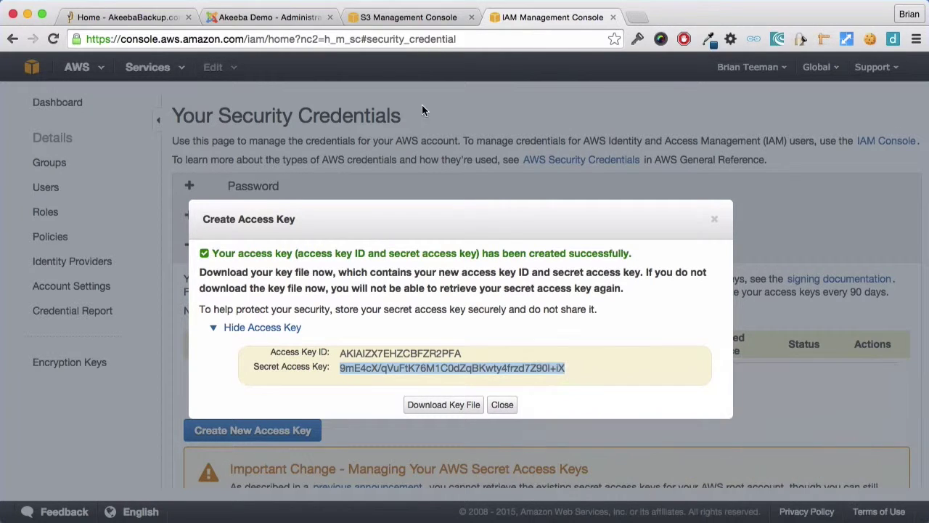
{"action": "left_click", "coordinate": [283, 17]}
{"action": "left_click", "coordinate": [550, 246]}
{"action": "right_click", "coordinate": [549, 249]}
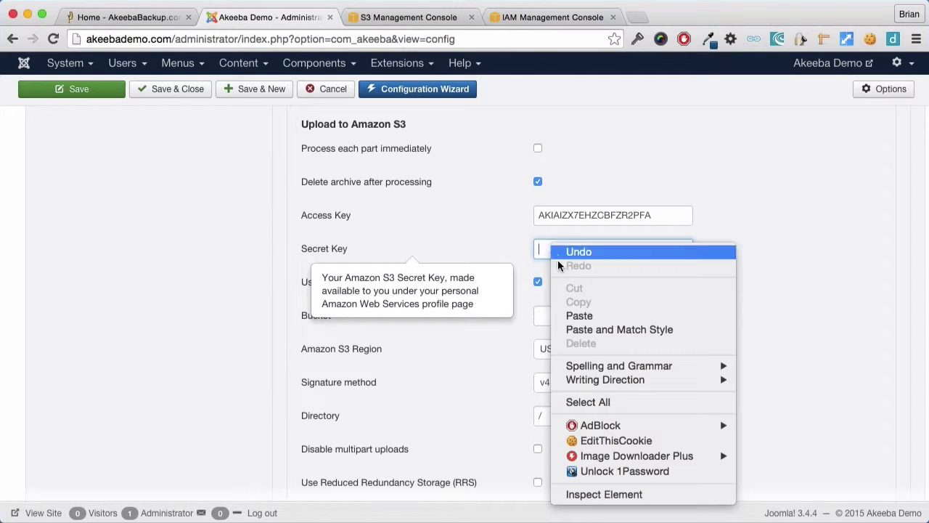
{"action": "left_click", "coordinate": [582, 313]}
{"action": "left_click", "coordinate": [742, 284]}
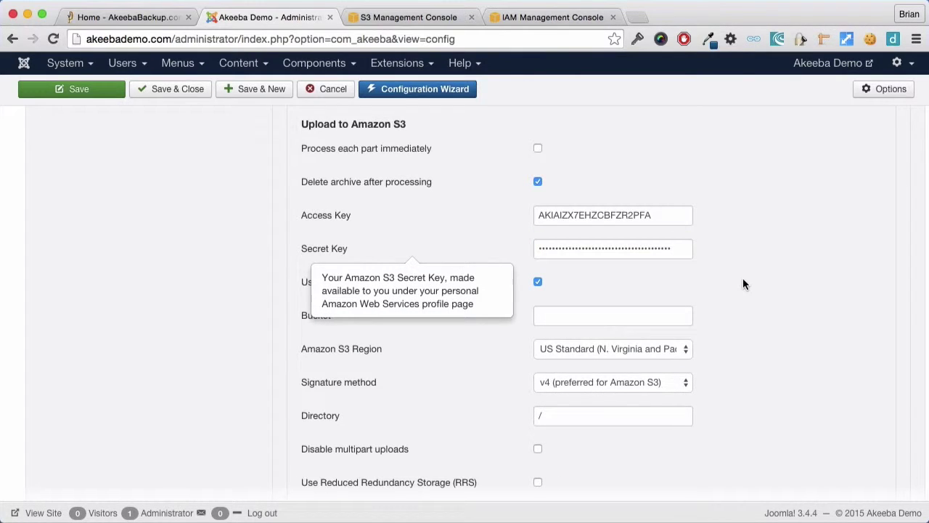
Set the S3 Bucket field to akeebademocom.
{"action": "left_click", "coordinate": [556, 315]}
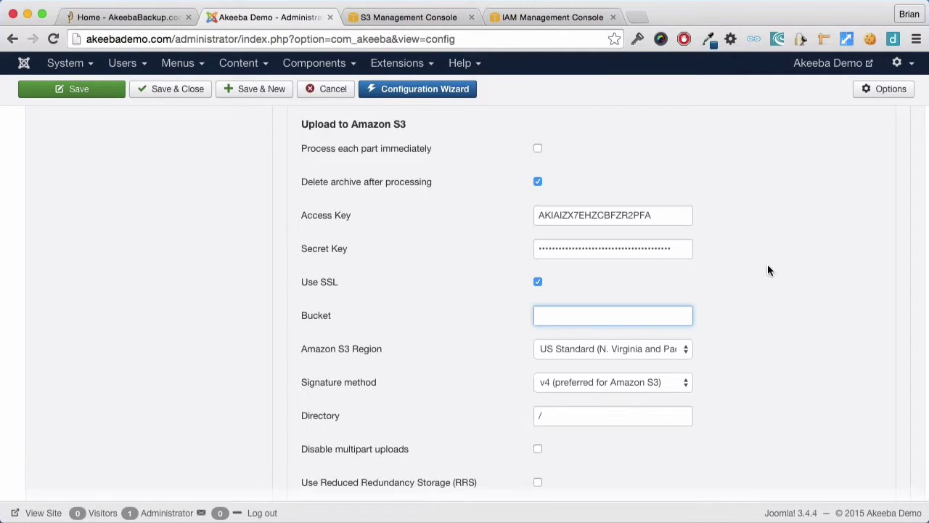
{"action": "type", "text": "akeeb"}
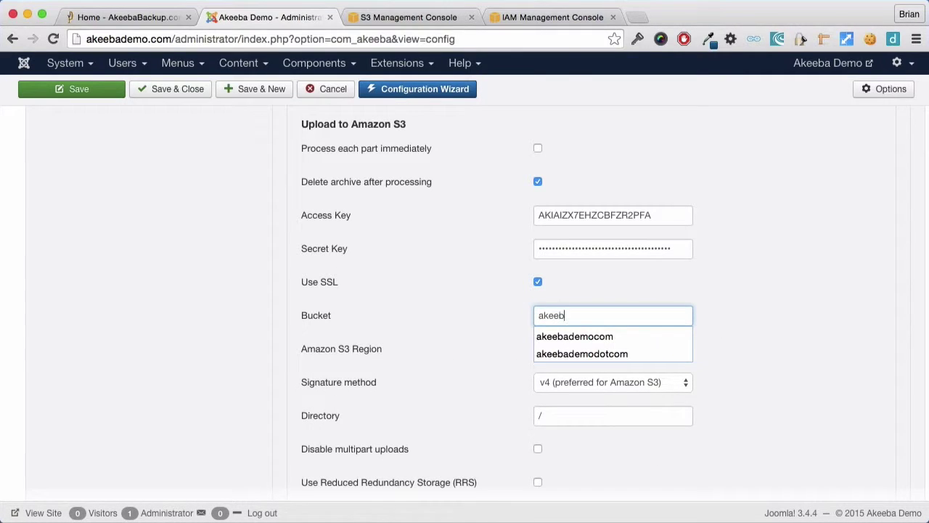
{"action": "type", "text": "ademocom"}
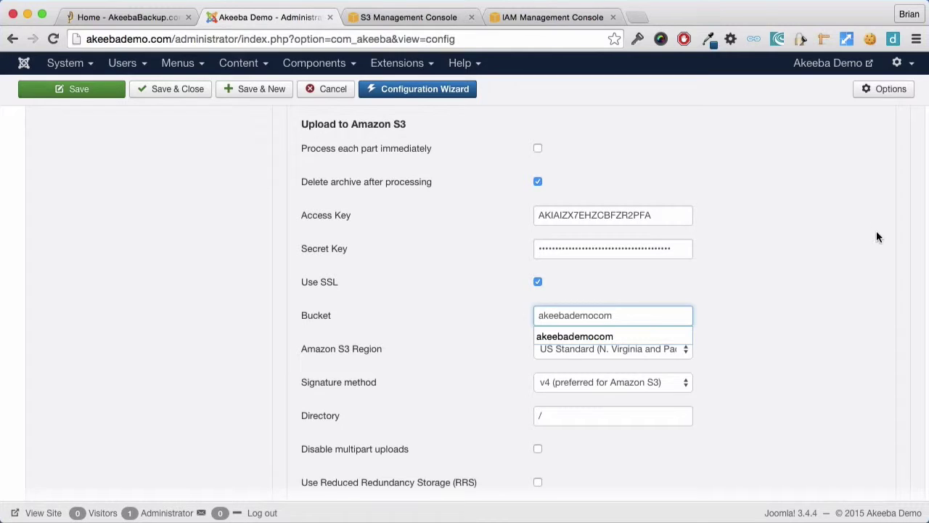
{"action": "left_click", "coordinate": [873, 237]}
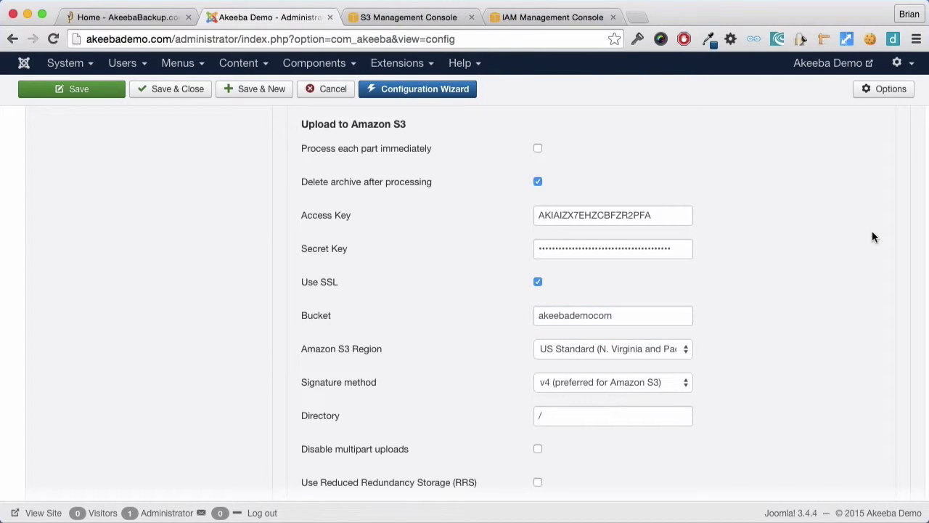
Save and close the configuration, run a full backup, then open Manage Backups.
{"action": "left_click", "coordinate": [187, 95]}
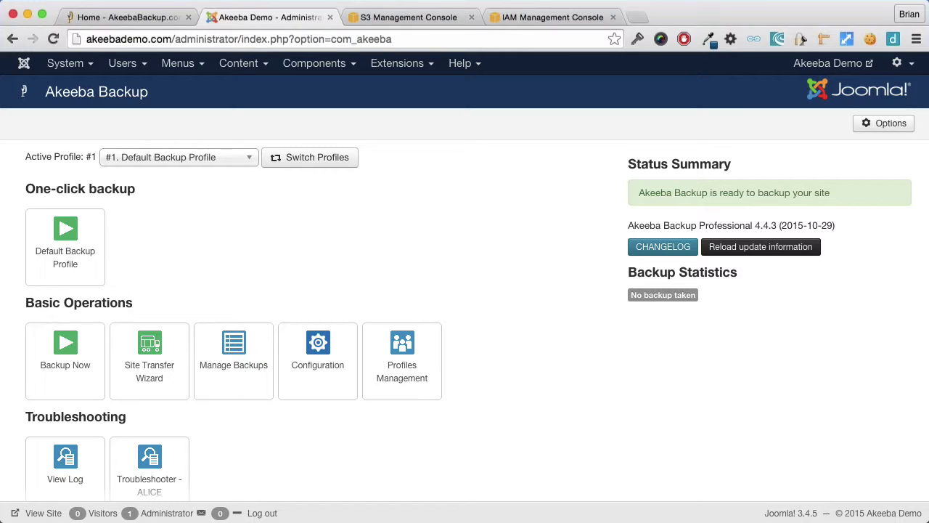
{"action": "left_click", "coordinate": [69, 366]}
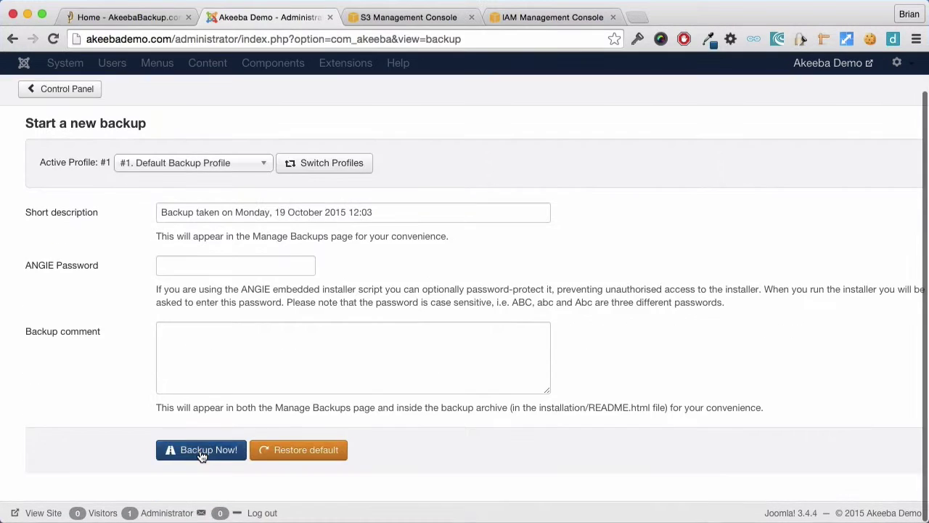
{"action": "left_click", "coordinate": [199, 449]}
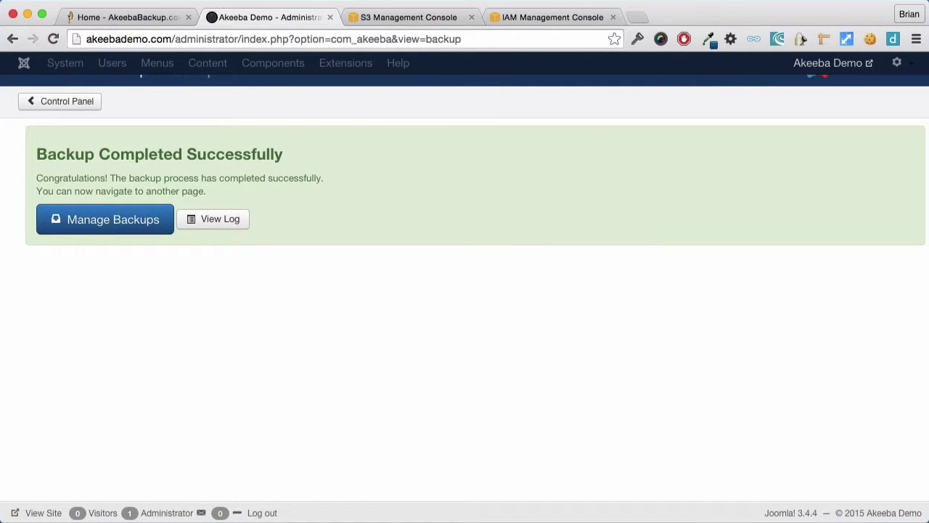
{"action": "left_click", "coordinate": [87, 231]}
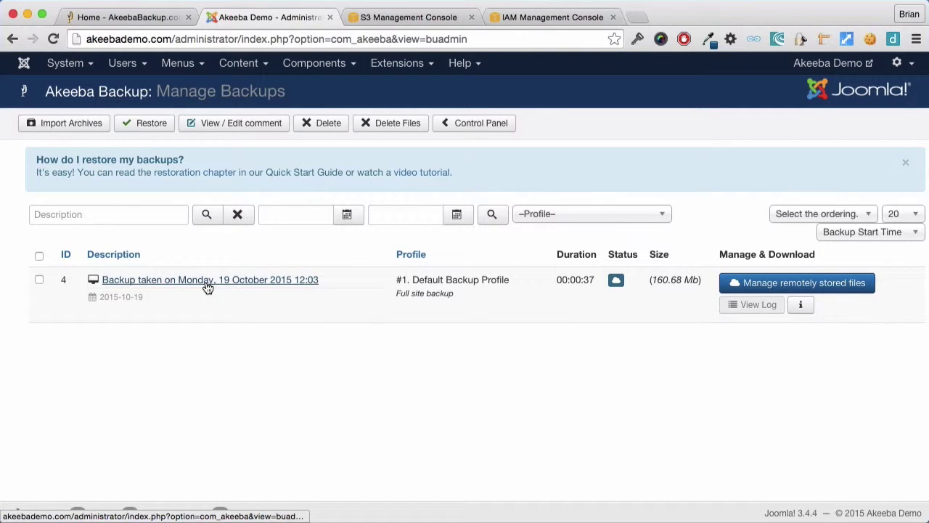
Check the backup's remotely stored files, then switch to the S3 bucket list.
{"action": "mouse_move", "coordinate": [619, 285]}
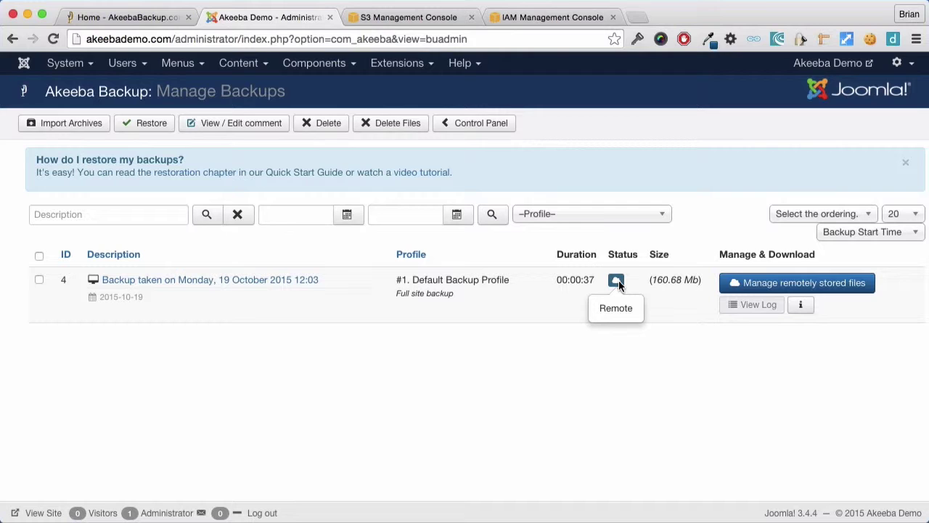
{"action": "left_click", "coordinate": [744, 283]}
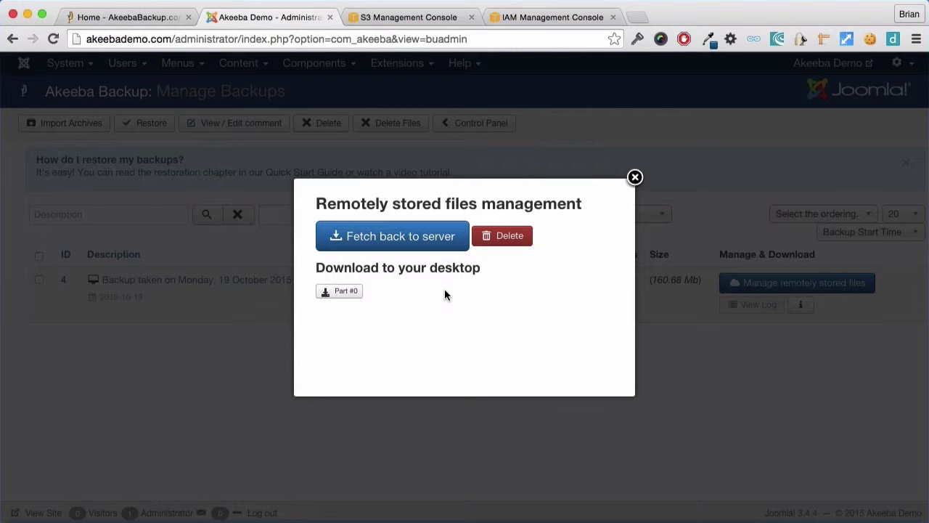
{"action": "left_click", "coordinate": [634, 177]}
{"action": "left_click", "coordinate": [420, 17]}
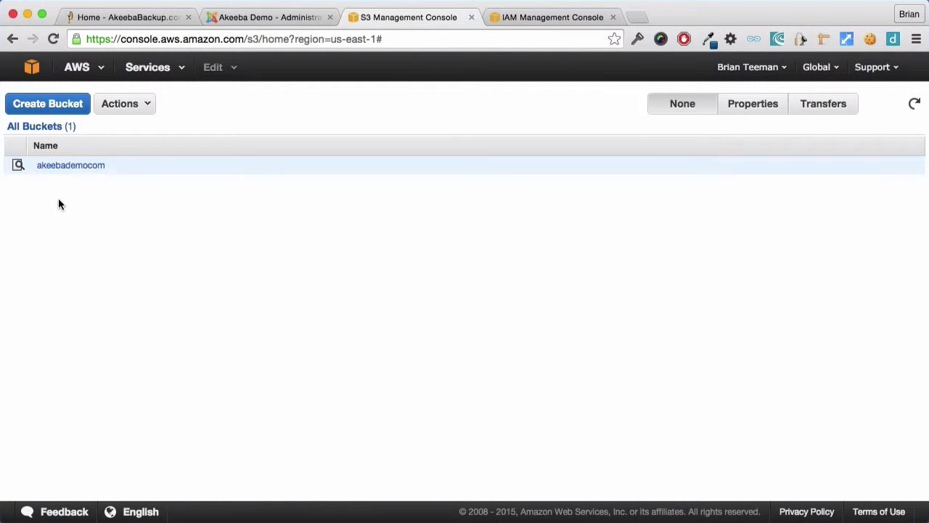
Open akeebademocom to confirm the 160.6 MB .jpa archive, then return to Akeeba's Control Panel.
{"action": "left_click", "coordinate": [65, 167]}
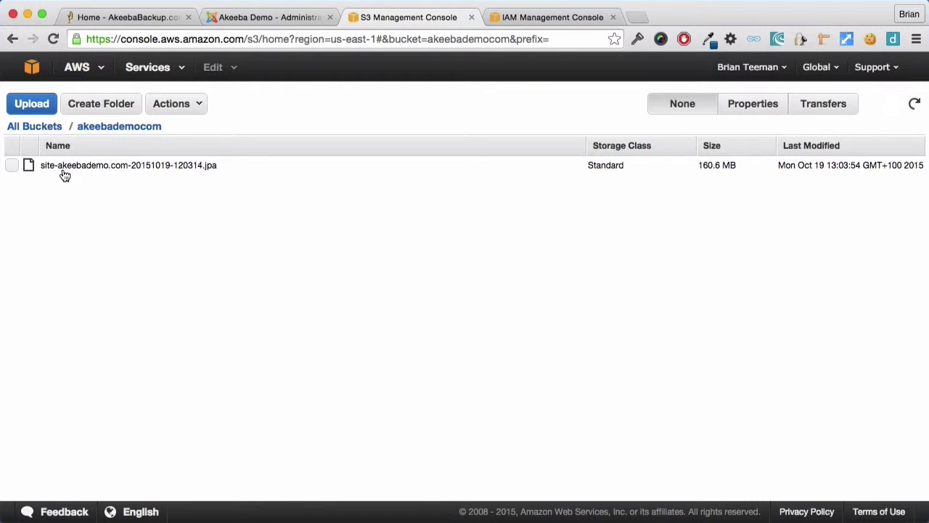
{"action": "left_click", "coordinate": [272, 18]}
{"action": "left_click", "coordinate": [472, 124]}
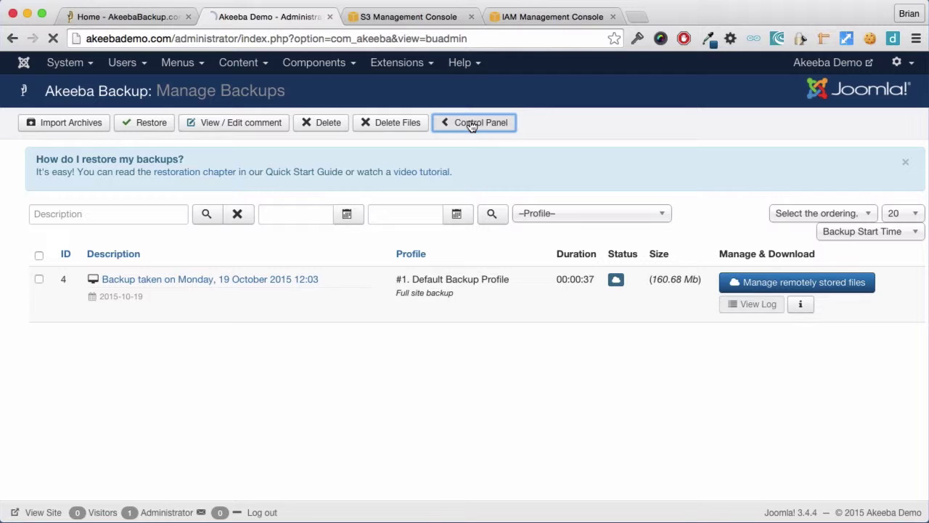